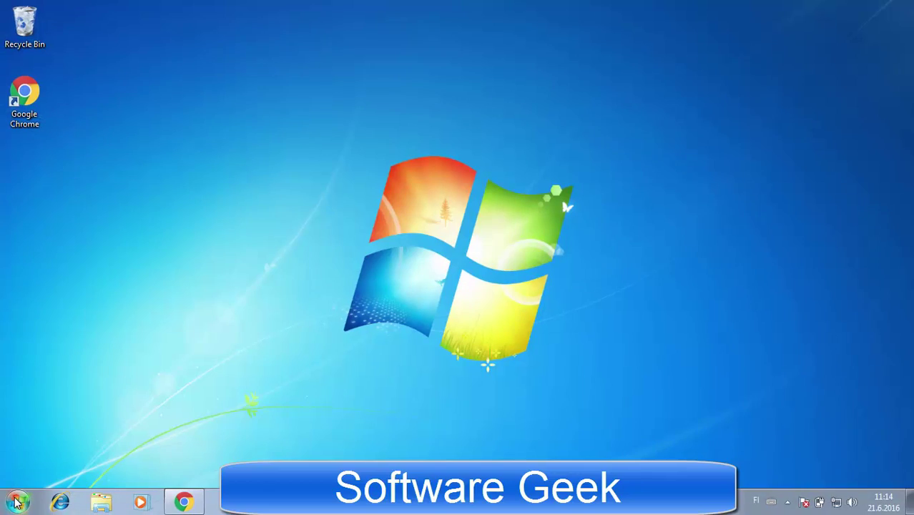
Open the System page from the Start menu's Control Panel.
left_click(15, 499)
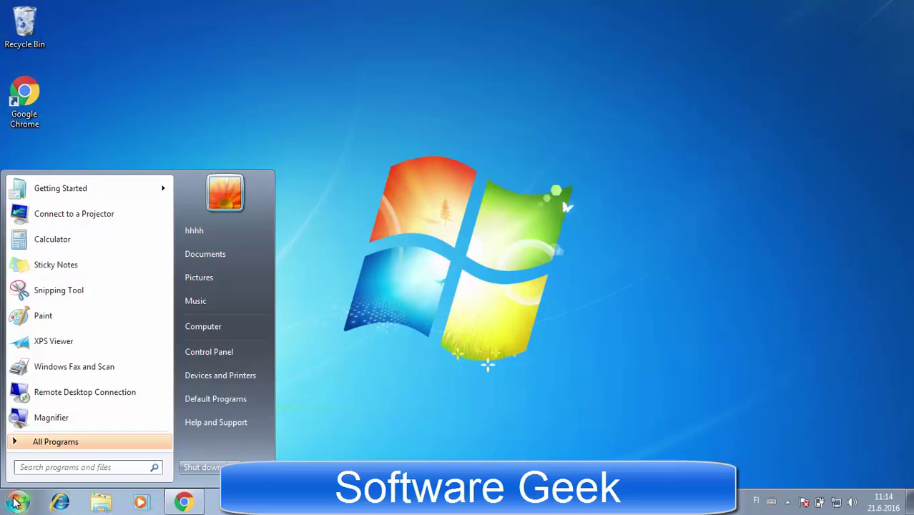
left_click(226, 359)
scroll(286, 360, "down", 2)
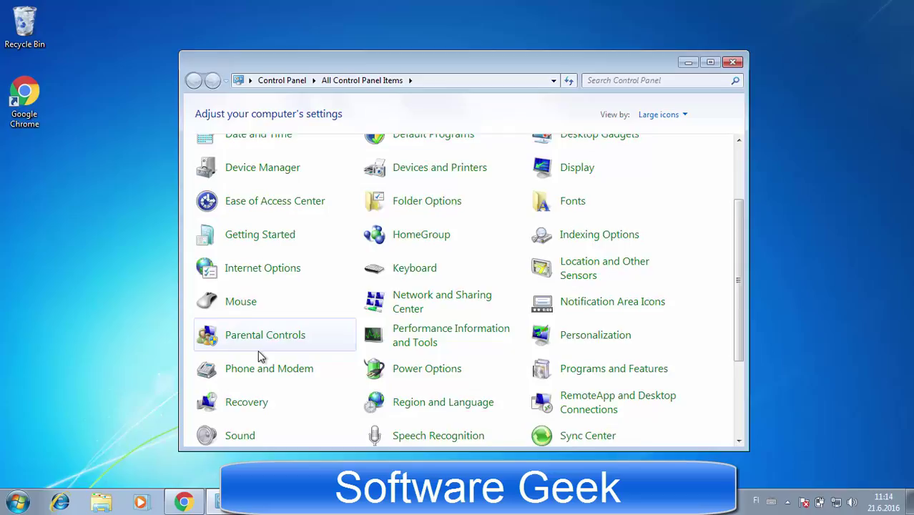
scroll(258, 372, "down", 2)
left_click(243, 412)
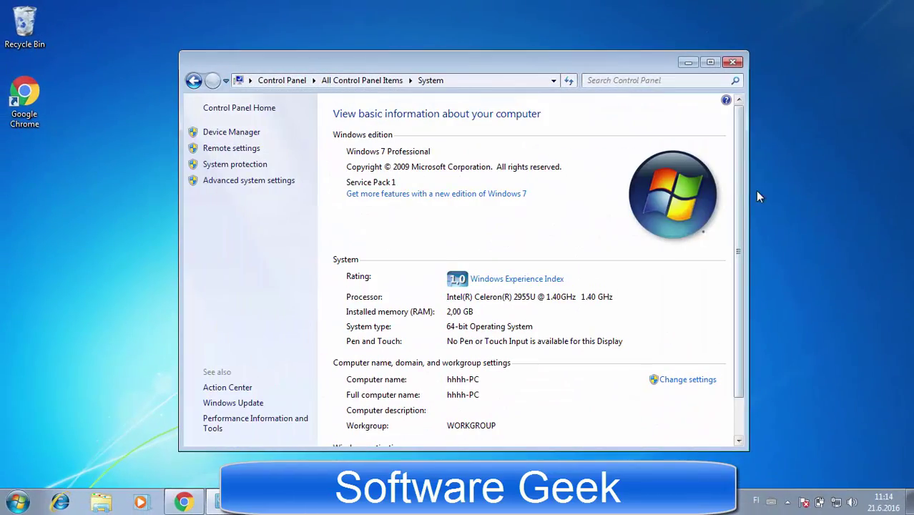
Scroll the System page to show 64-bit Windows 7 Professional and its activation section.
scroll(744, 215, "down", 2)
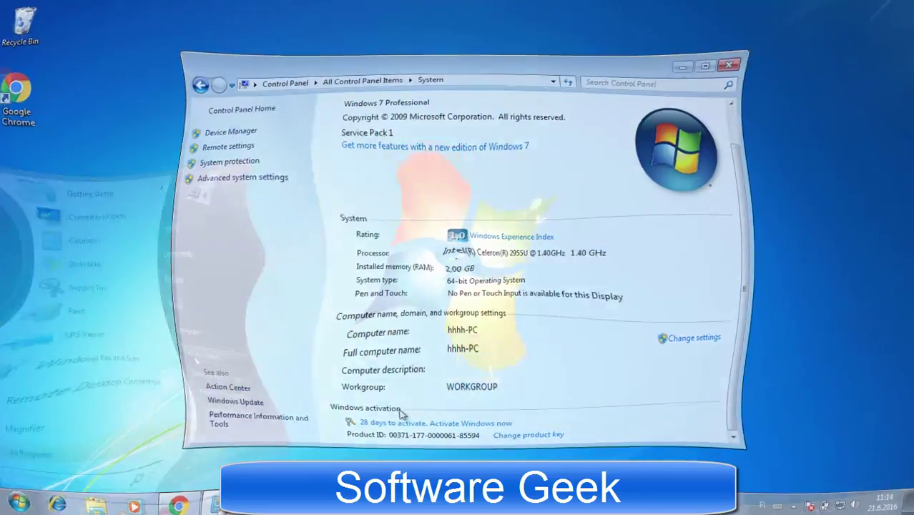
scroll(433, 276, "down", 2)
scroll(437, 277, "down", 2)
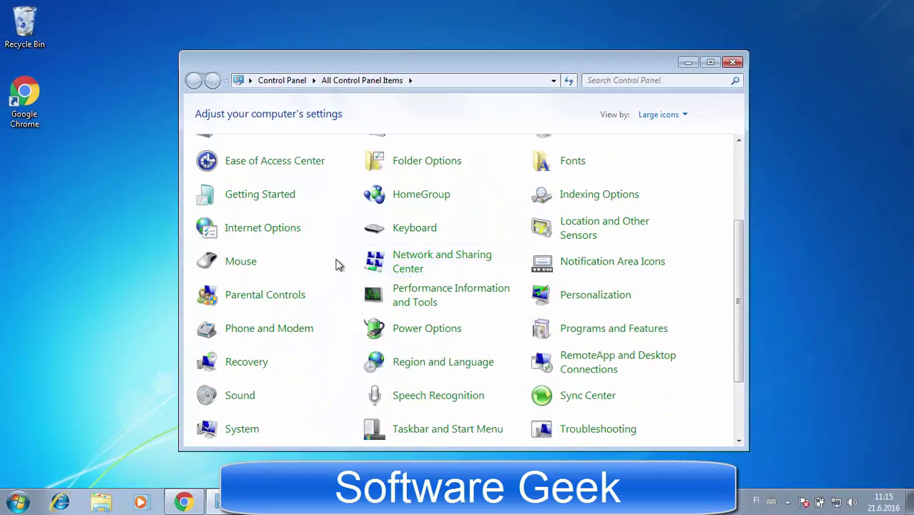
scroll(306, 376, "down", 1)
scroll(271, 380, "down", 1)
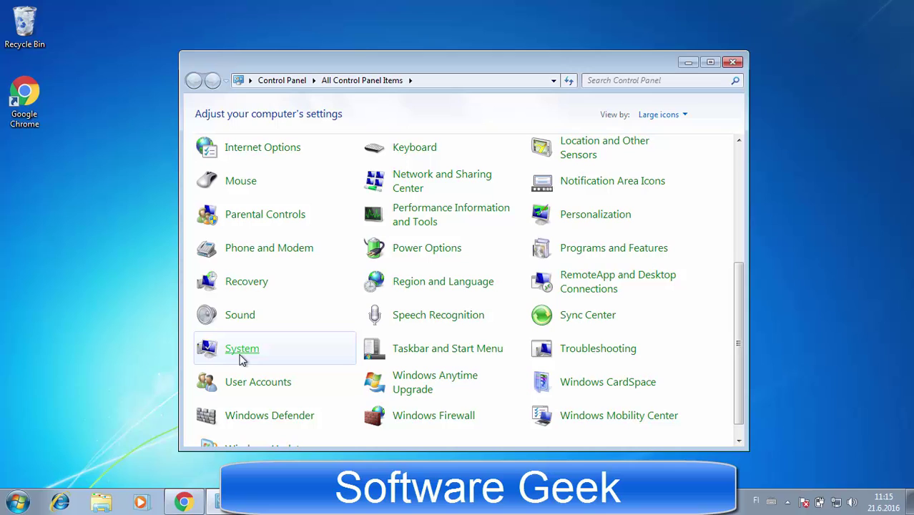
left_click(254, 361)
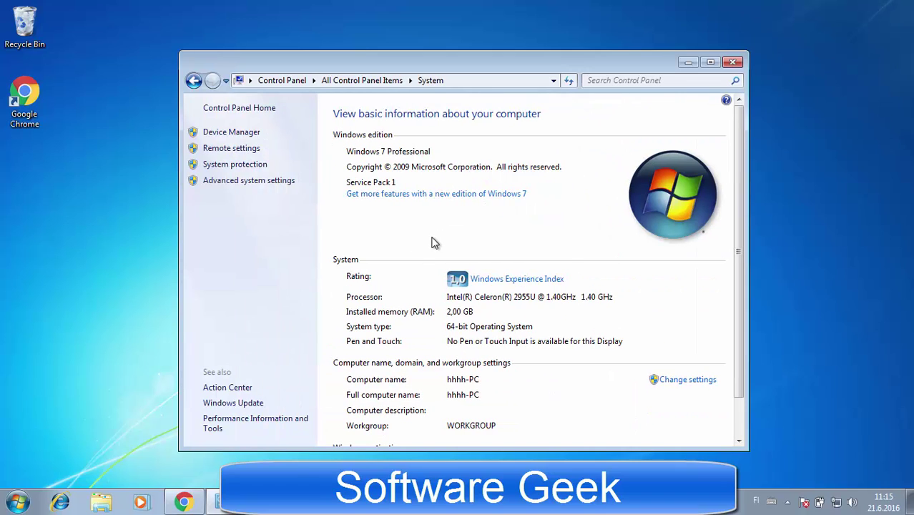
scroll(433, 275, "down", 1)
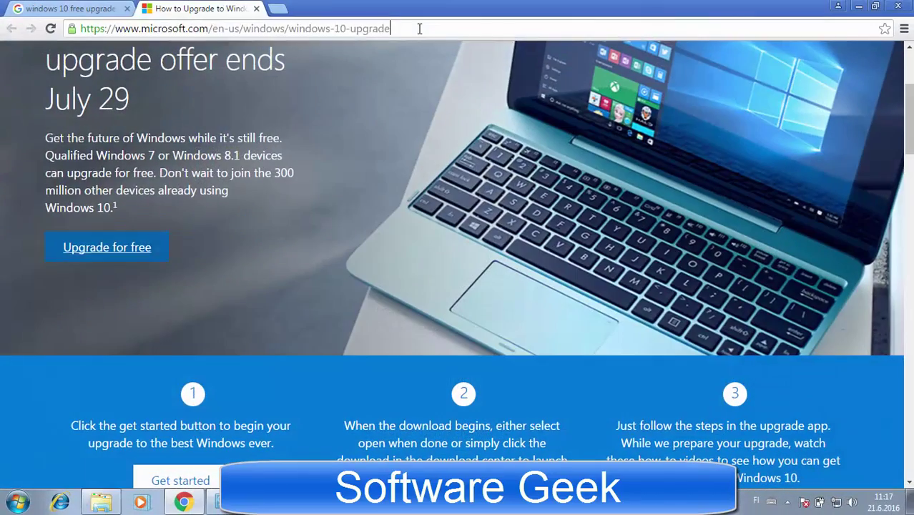
Download the Windows10Upgrade tool with the 'Upgrade for free' button on Microsoft's page.
left_click(419, 29)
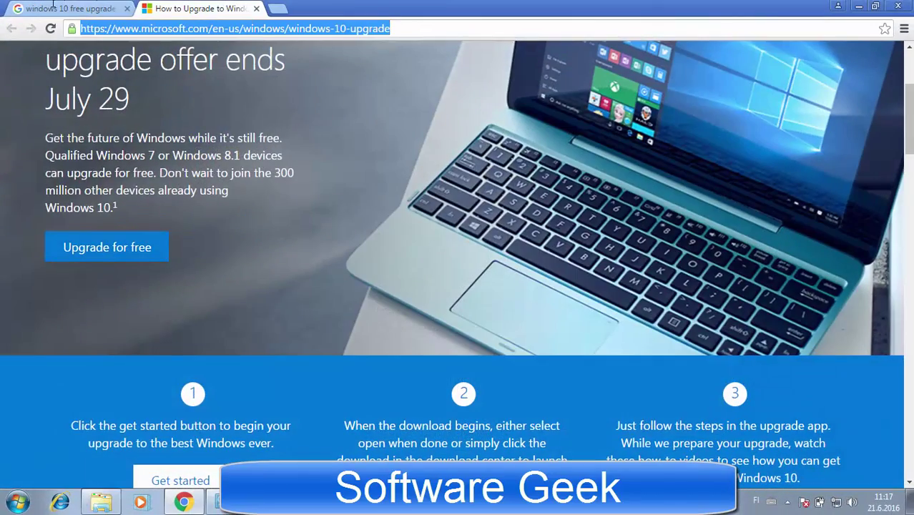
left_click(290, 28)
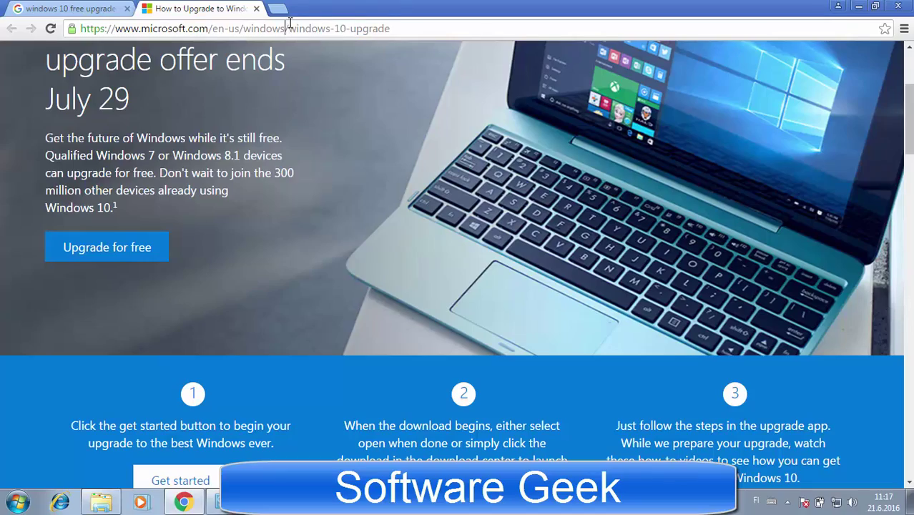
left_click_drag(285, 29, 427, 5)
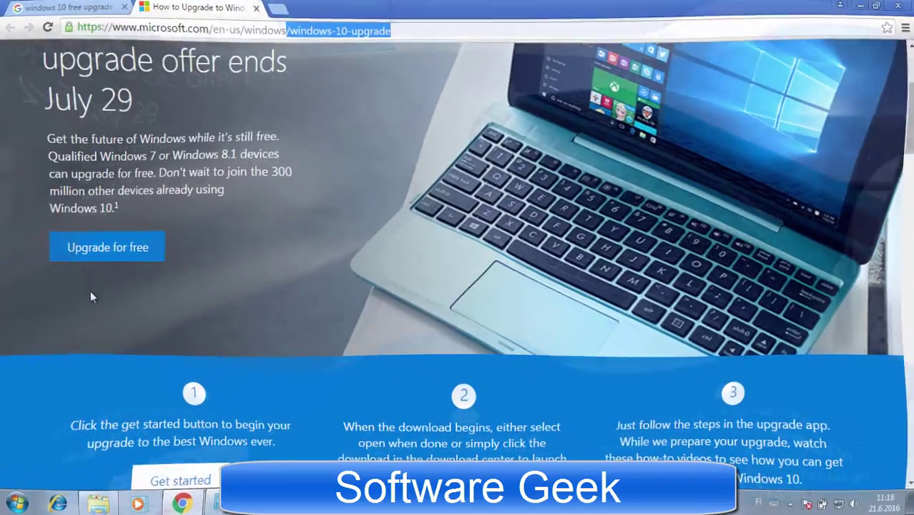
left_click(168, 261)
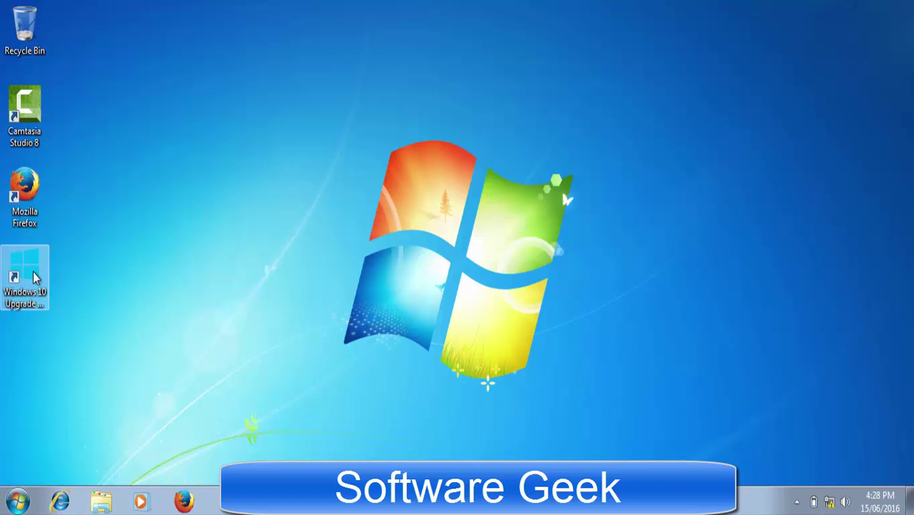
Launch the Windows 10 Upgrade Assistant from the desktop and accept its license terms.
double_click(33, 272)
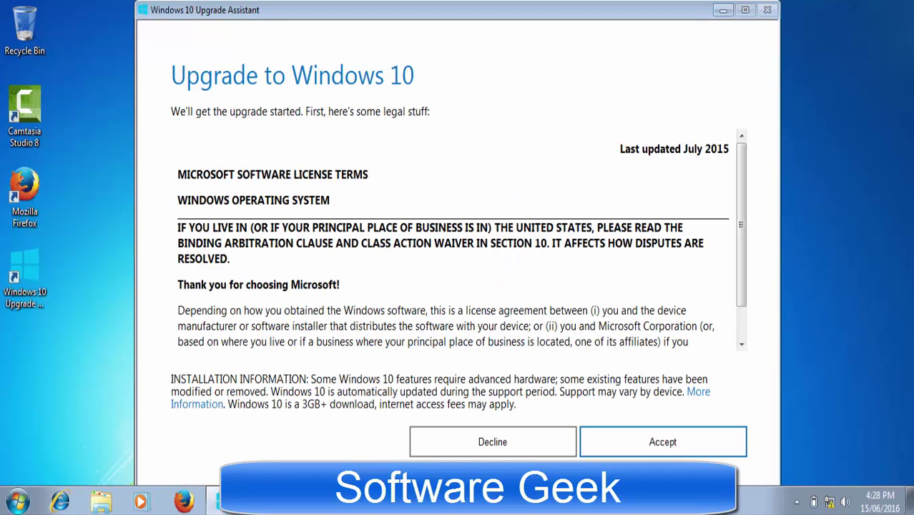
left_click(683, 449)
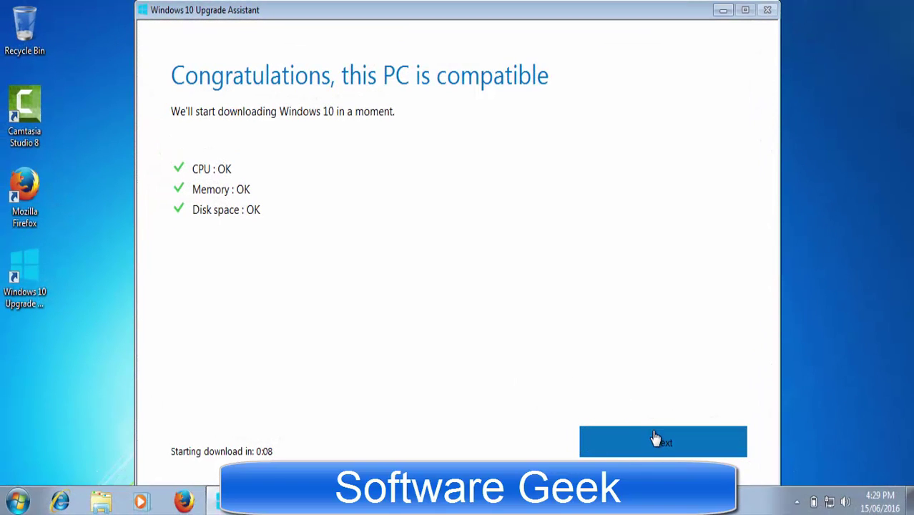
Start the Windows 10 download and minimize the assistant to keep it running in the background.
left_click(655, 438)
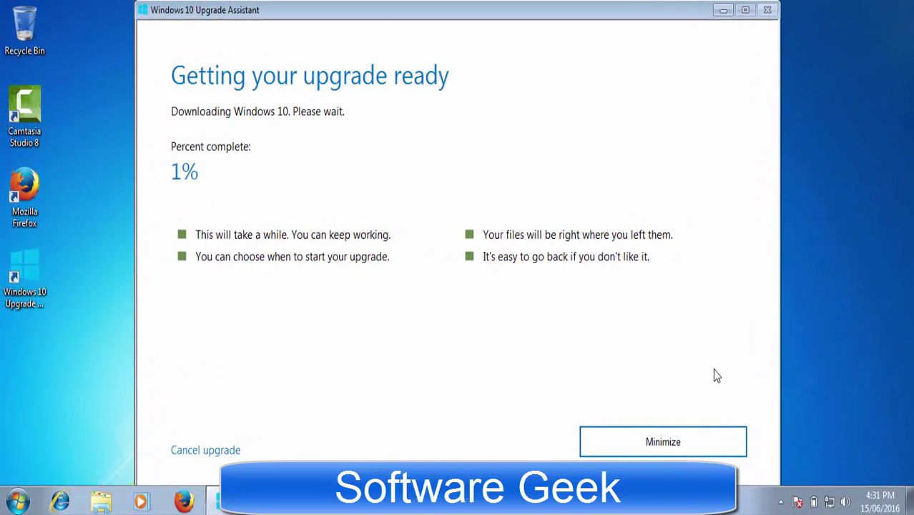
left_click(663, 441)
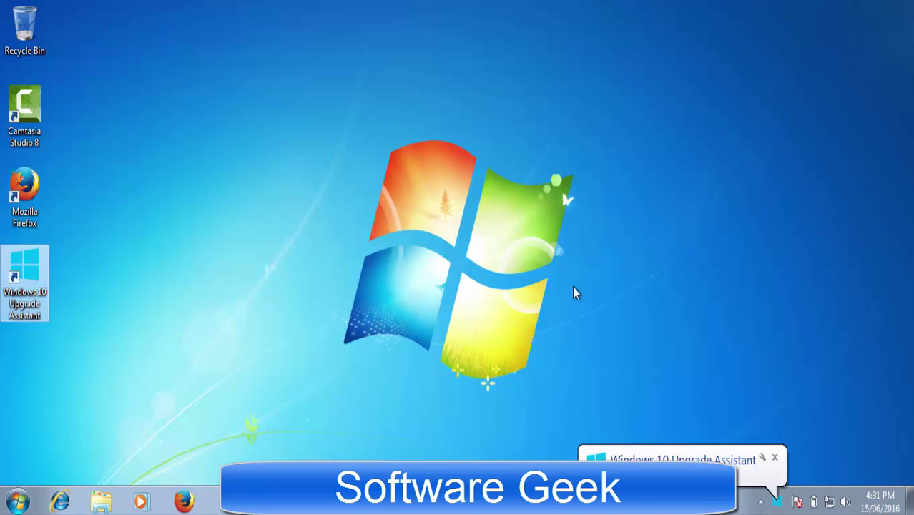
left_click(775, 458)
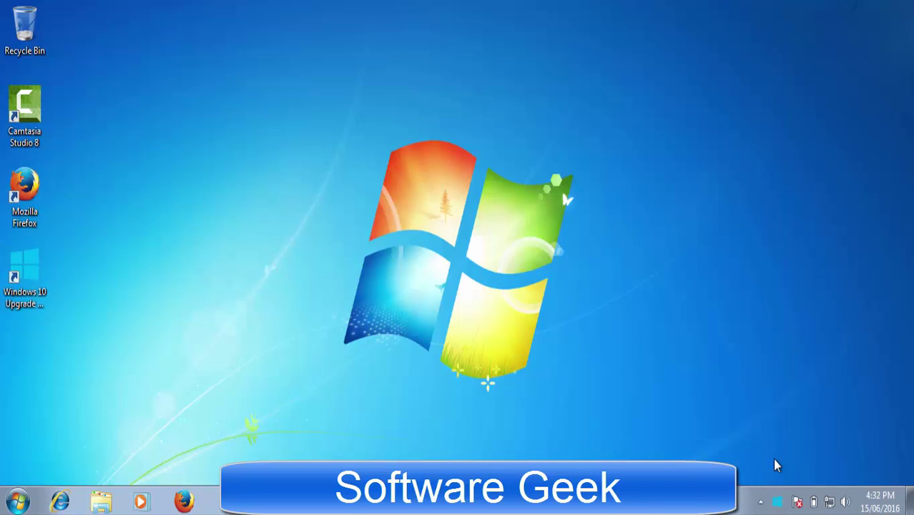
Reopen the Upgrade Assistant and wait until it reports the upgrade ready to restart.
double_click(17, 264)
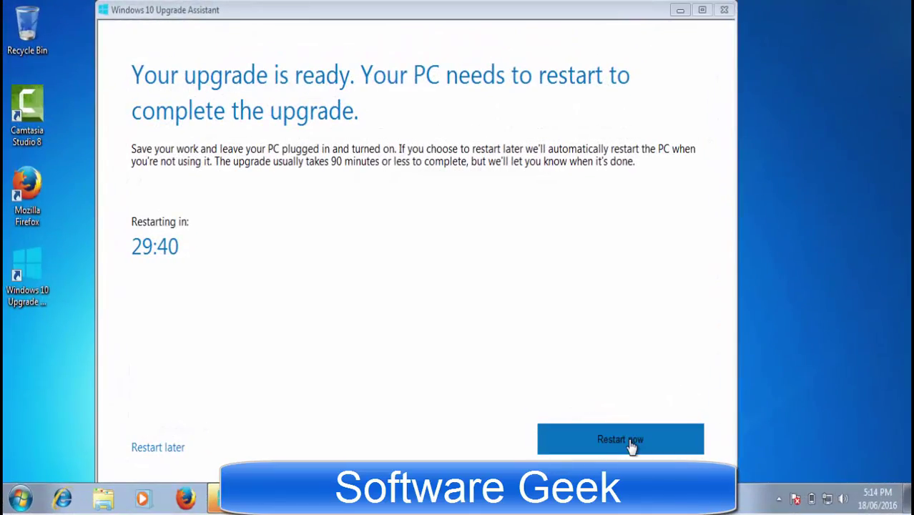
Choose Restart now and close the logoff warning to begin installing Windows 10.
left_click(632, 444)
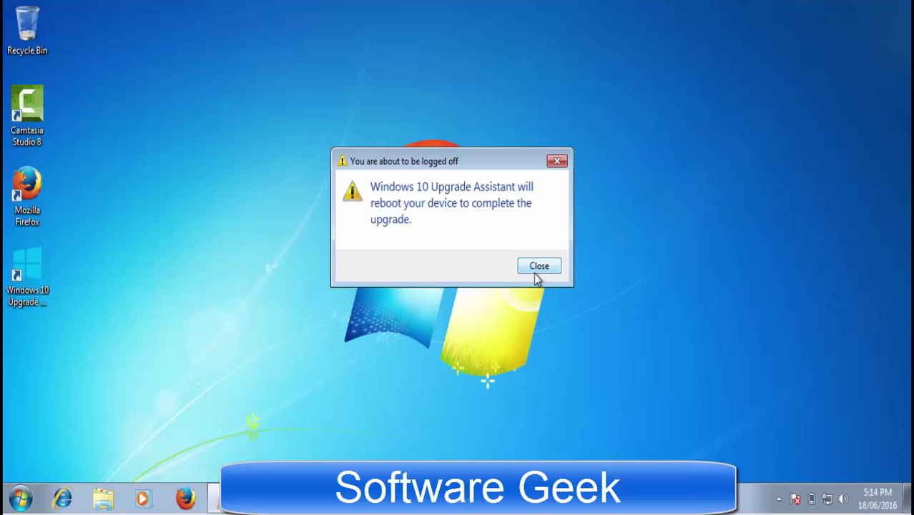
left_click(538, 266)
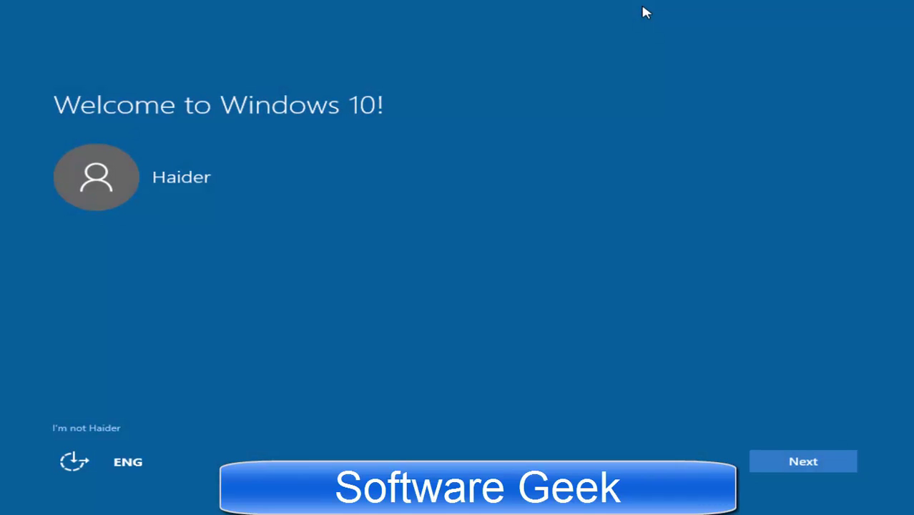
Pass the welcome screen, use Express settings, and keep the new default apps.
left_click(787, 455)
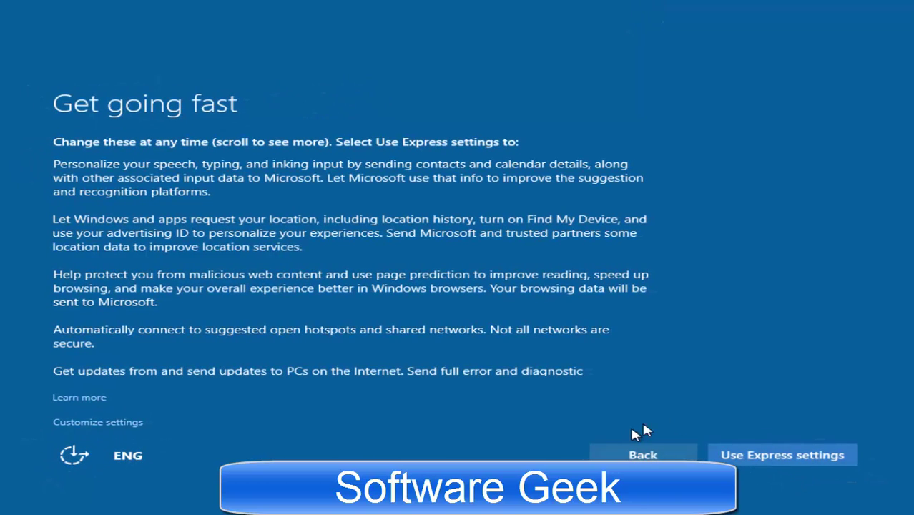
left_click(739, 456)
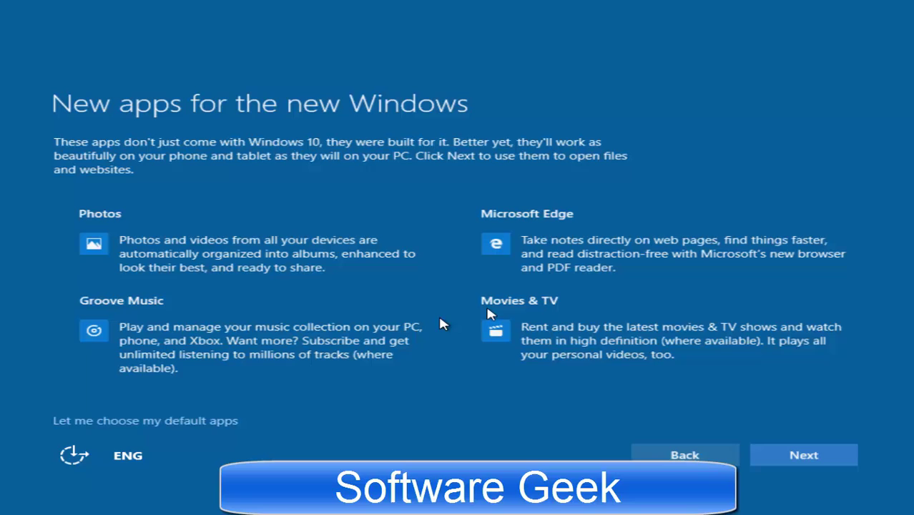
left_click(796, 453)
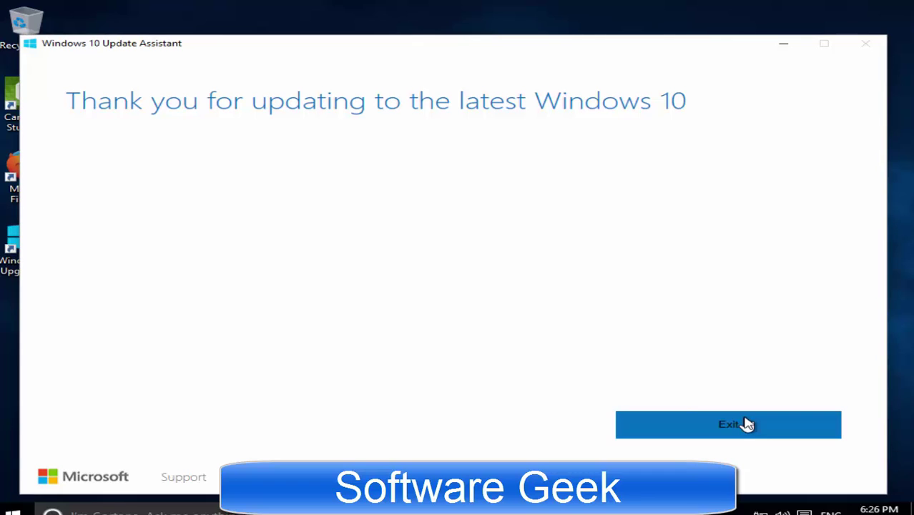
Exit the thank-you window, then restart from Start > Power, choosing Restart anyway.
left_click(747, 424)
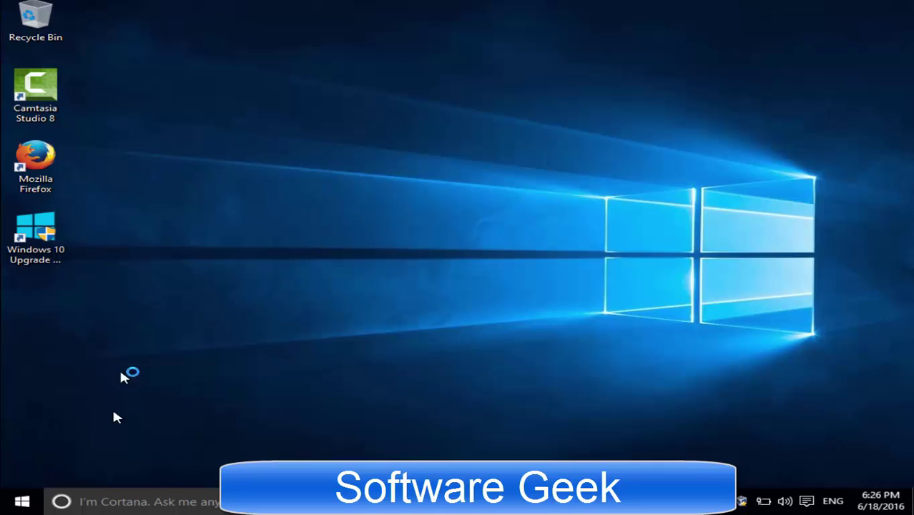
left_click(24, 503)
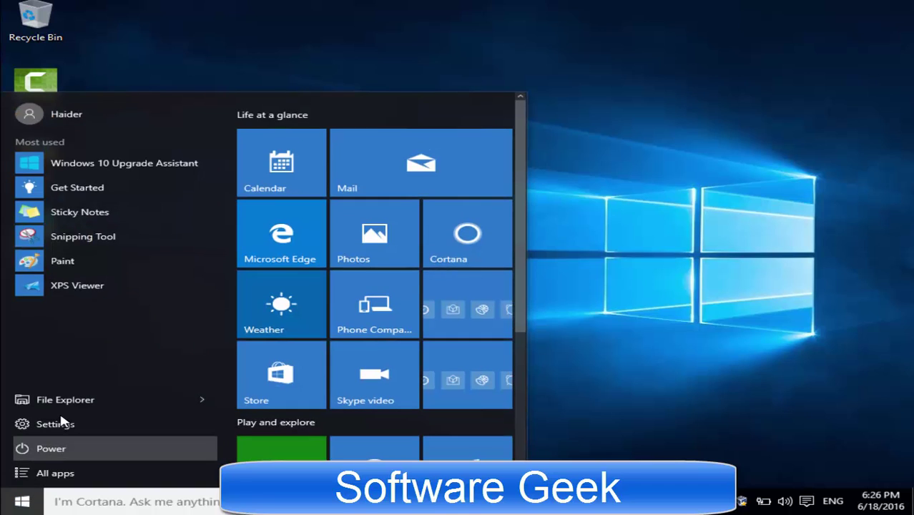
left_click(100, 448)
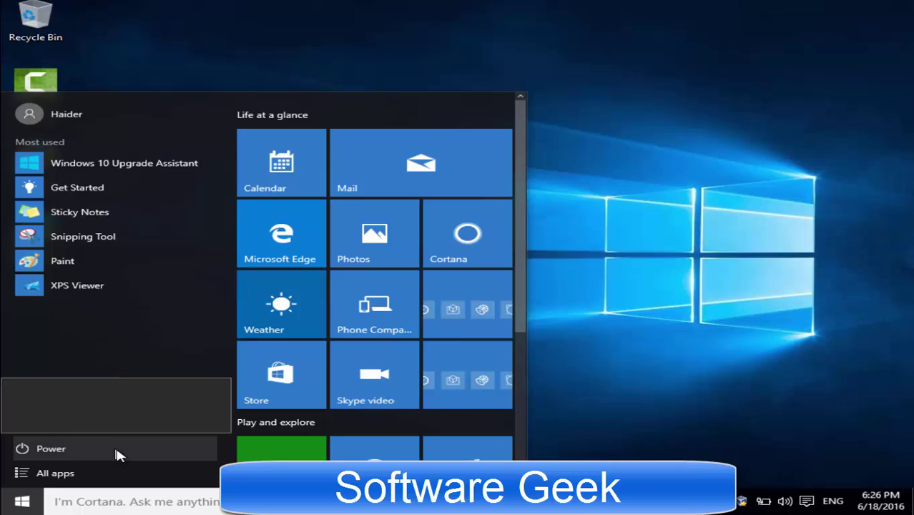
left_click(101, 419)
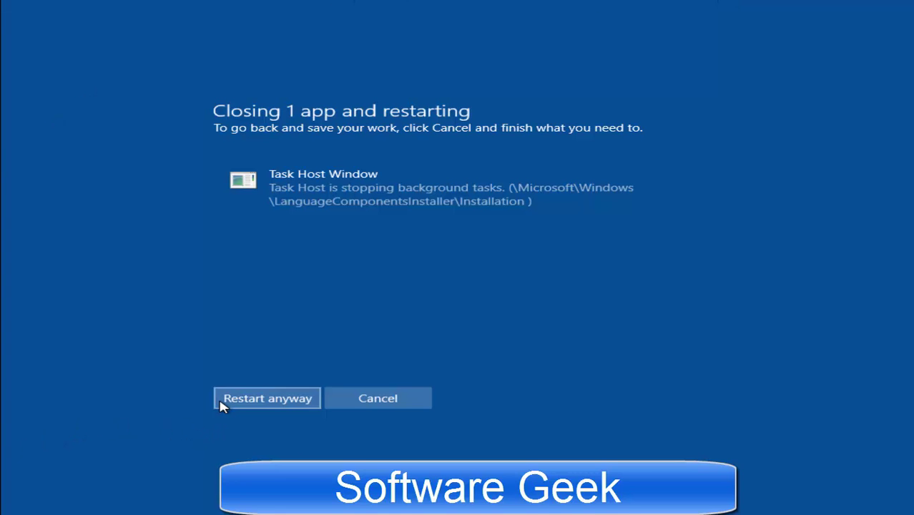
left_click(221, 402)
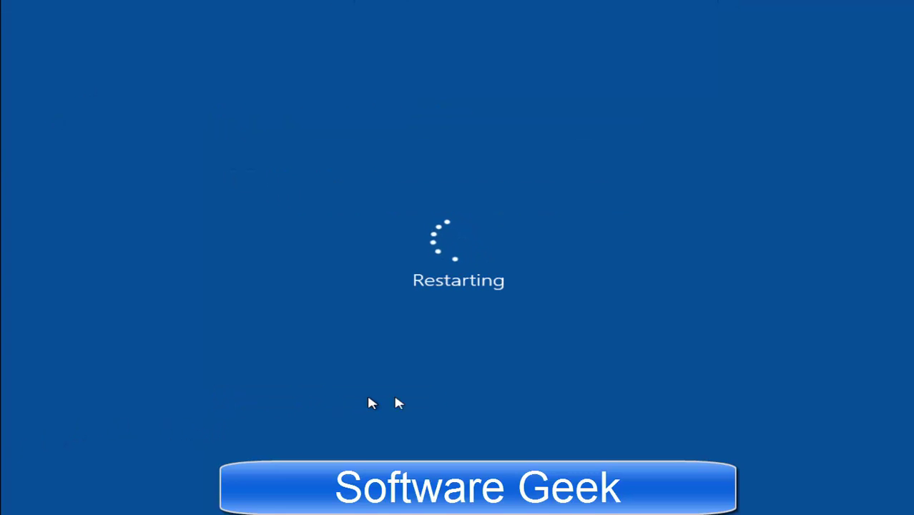